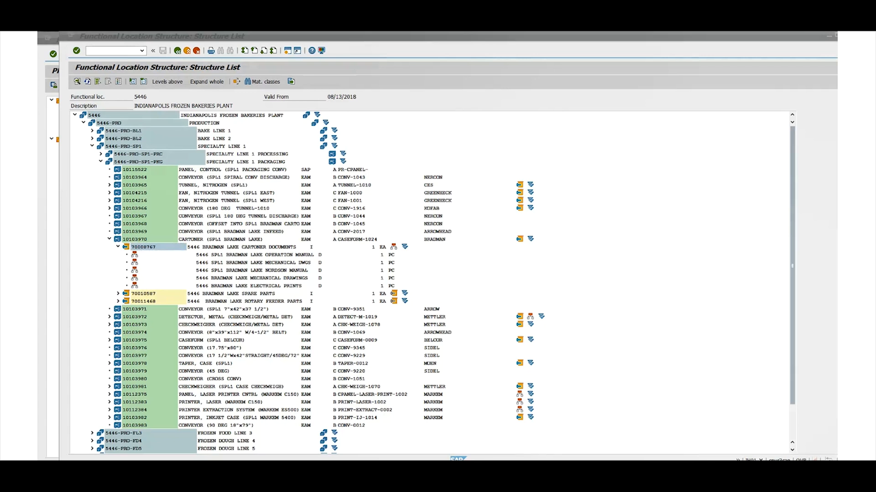
# Bring the PM Technician Launch Pad main menu to the front
pyautogui.click(356, 445)
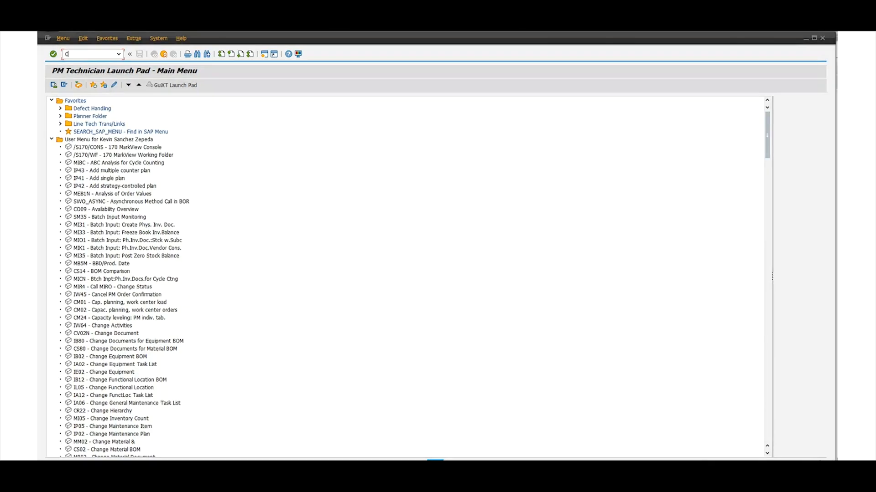
pyautogui.write('s02')
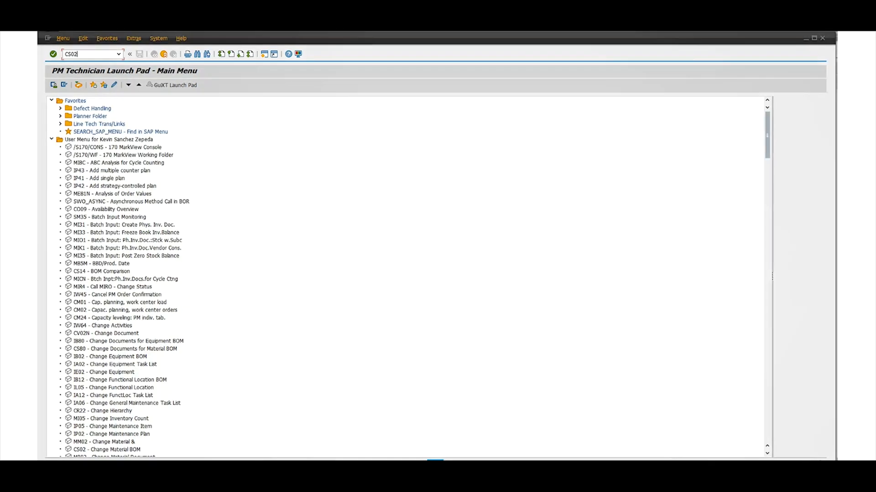
# Run CS02 on material BOM 70008767 and show the Document details, selecting empty row 0060
pyautogui.press('Return')
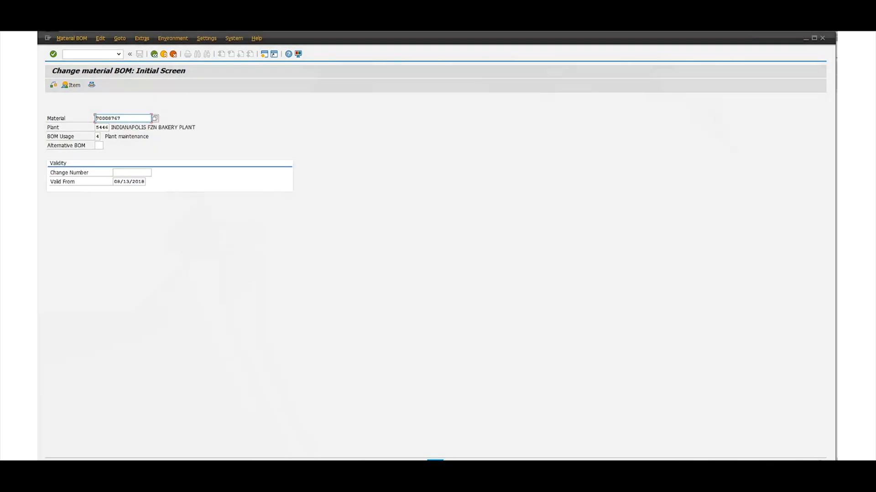
pyautogui.click(53, 54)
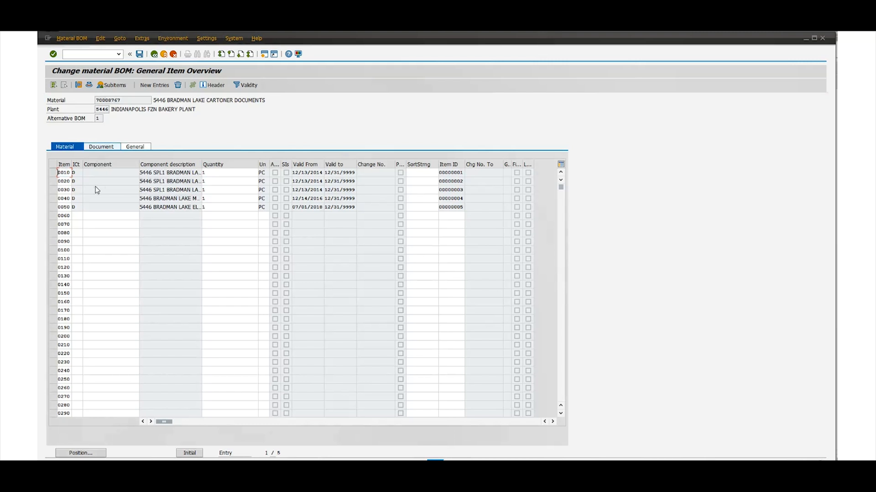
pyautogui.click(101, 147)
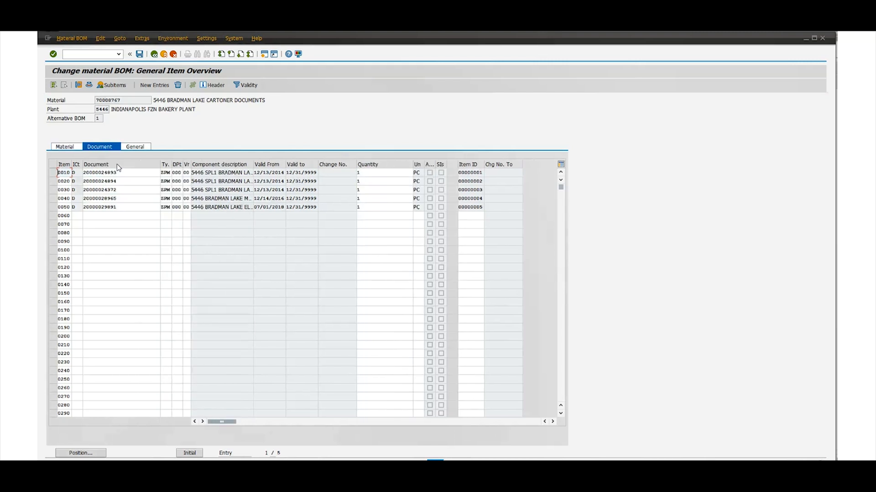
pyautogui.click(77, 216)
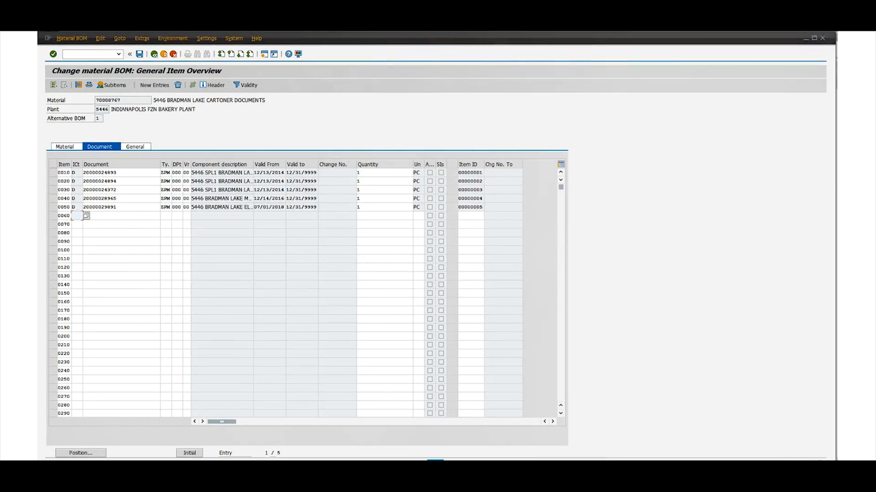
pyautogui.write('D')
pyautogui.press('Tab')
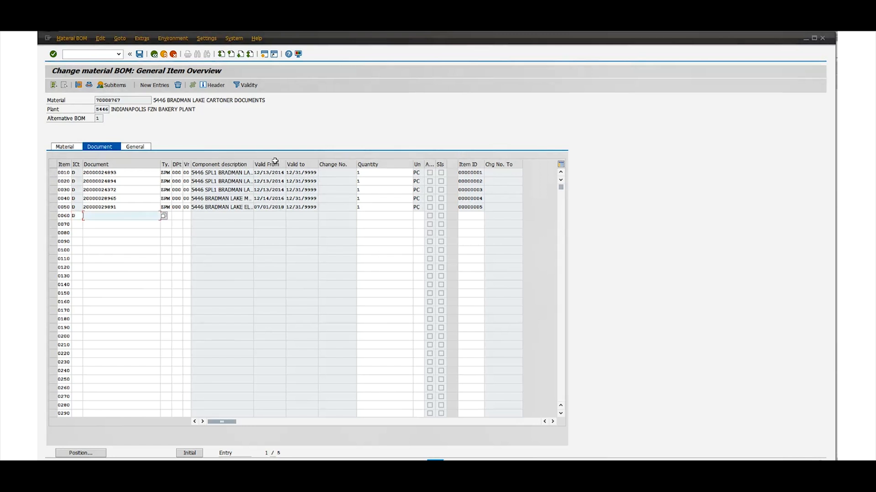
pyautogui.press('Return')
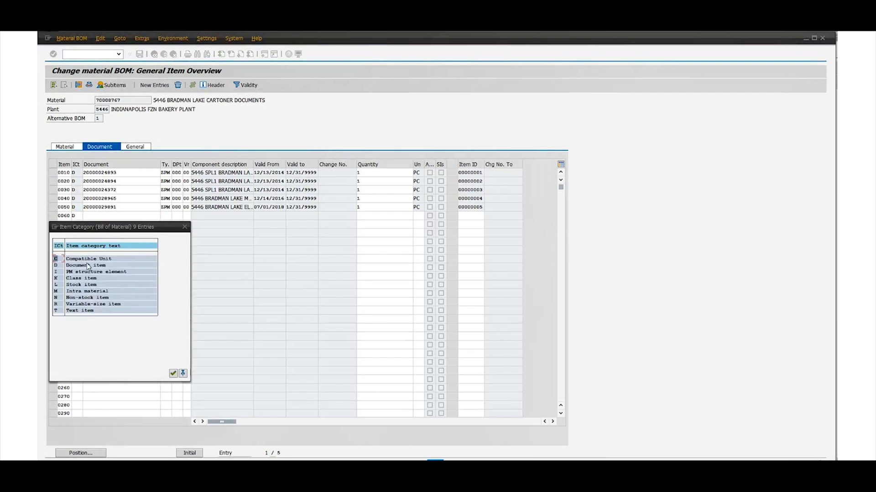
pyautogui.doubleClick(88, 266)
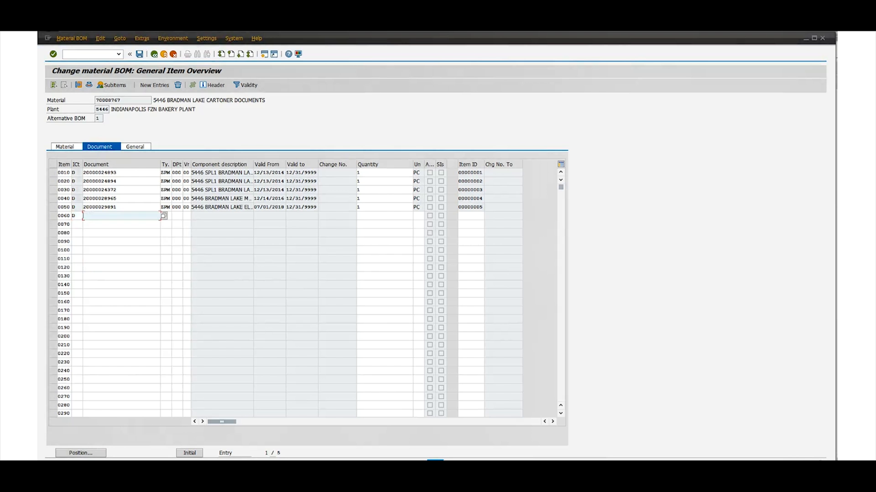
pyautogui.write('20')
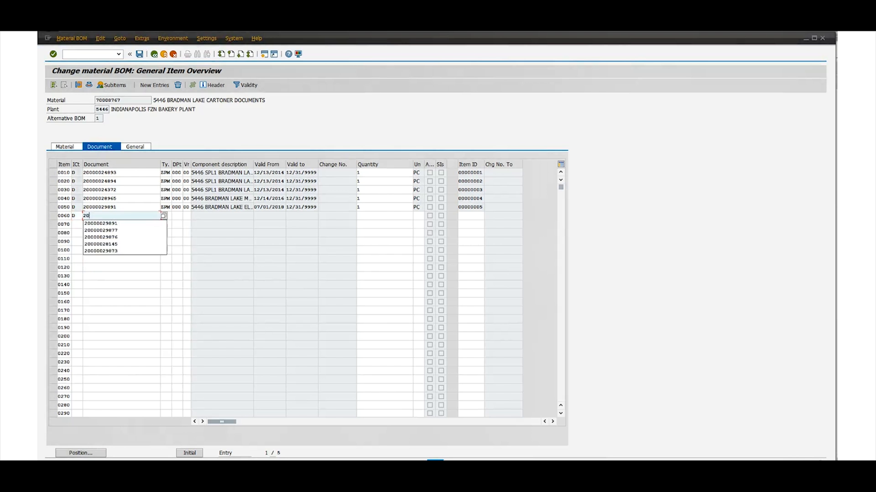
pyautogui.write('00002')
pyautogui.write('9')
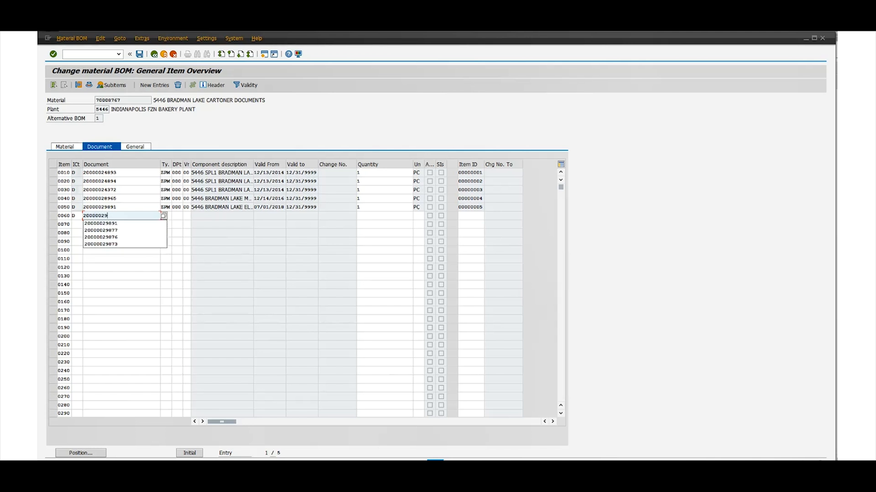
pyautogui.write('911')
pyautogui.press('Tab')
pyautogui.press('Tab')
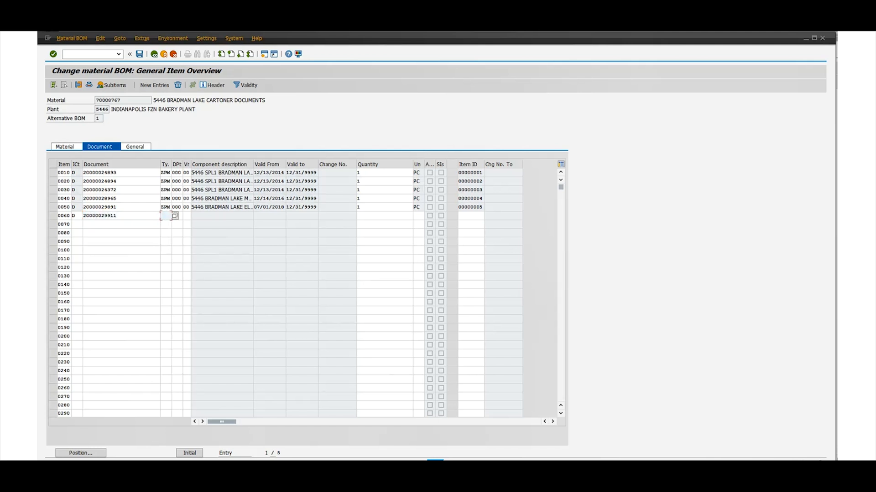
# Assign document type ZPM and quantity 1 to item 0060, then save BOM 70008767
pyautogui.click(177, 217)
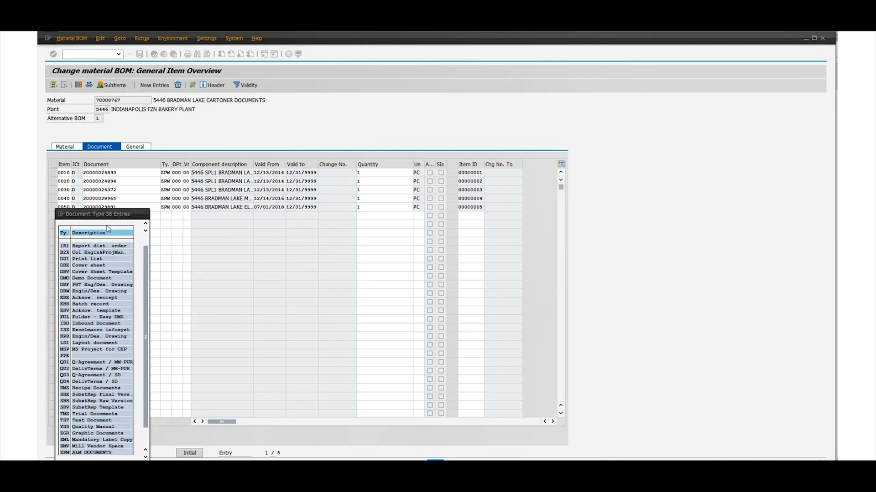
pyautogui.moveTo(107, 215); pyautogui.dragTo(122, 194)
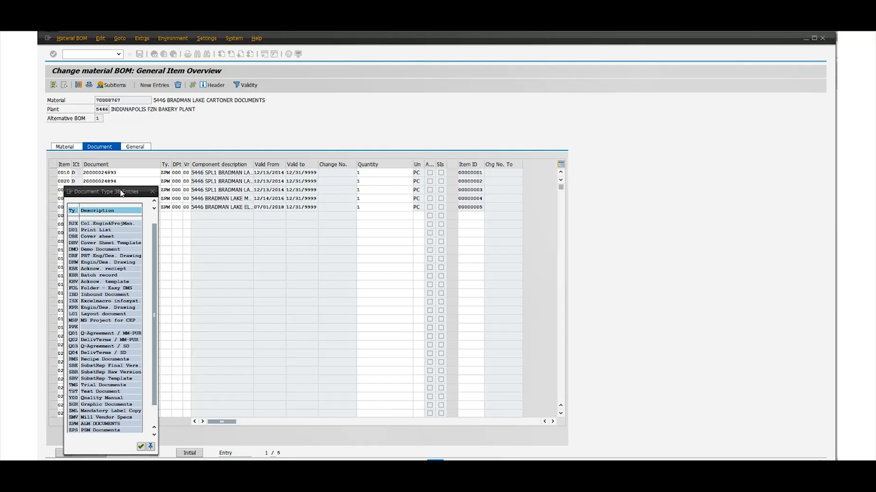
pyautogui.scroll(-1, 103, 410)
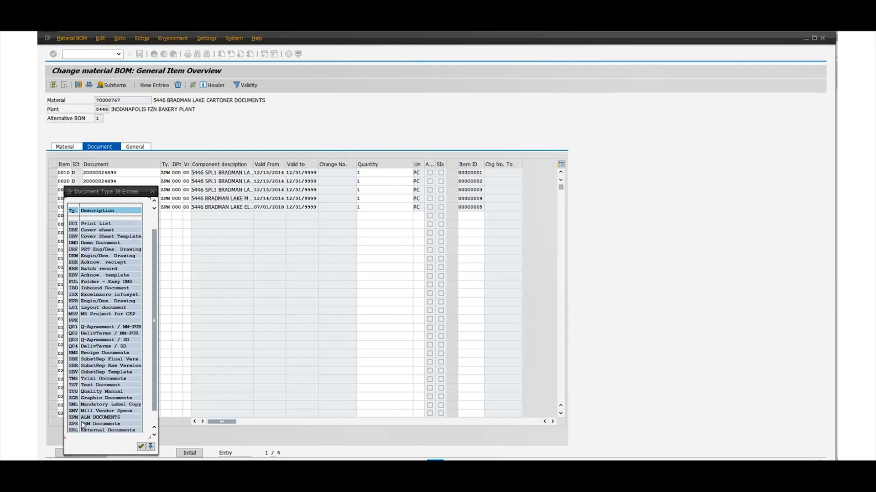
pyautogui.doubleClick(94, 418)
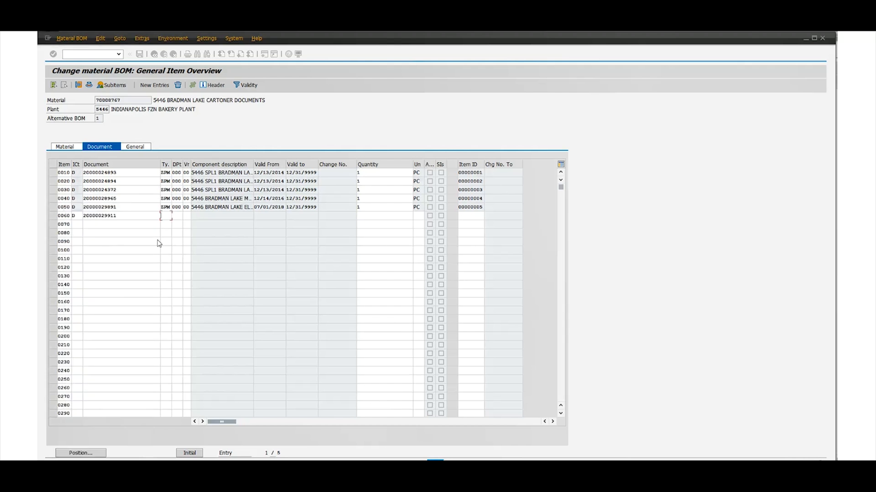
pyautogui.write('ZPM')
pyautogui.press('Tab')
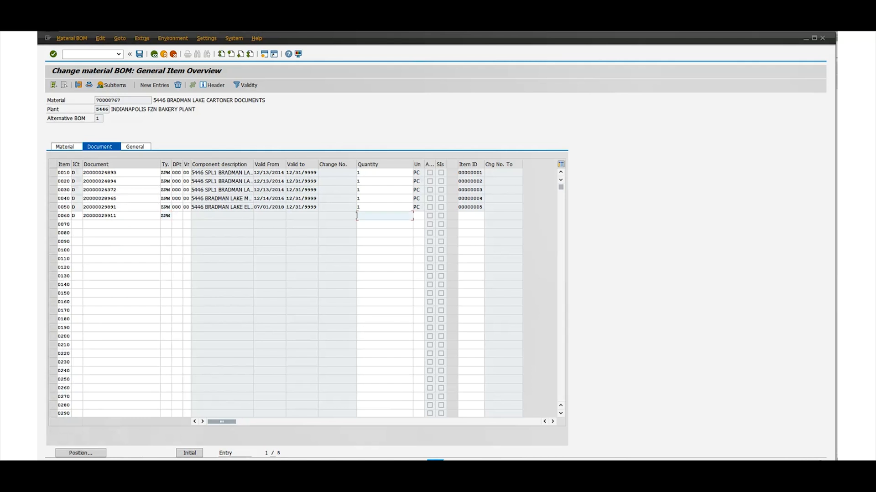
pyautogui.write('1')
pyautogui.press('Return')
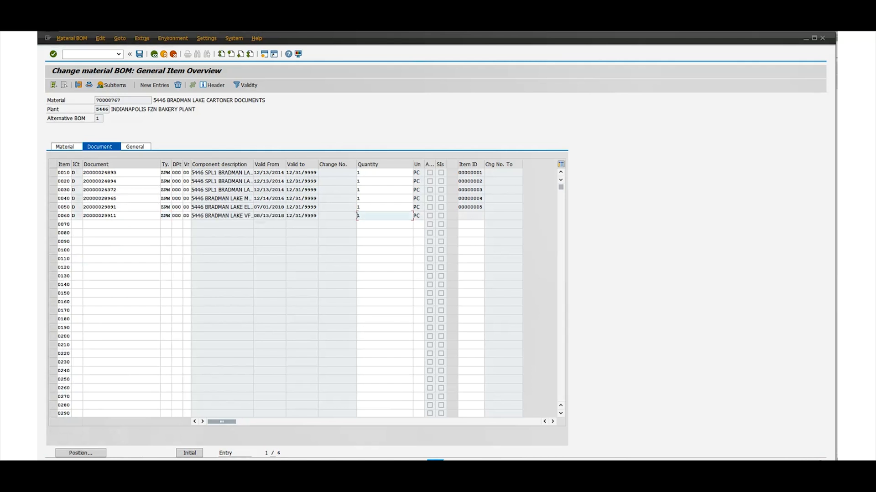
pyautogui.click(139, 54)
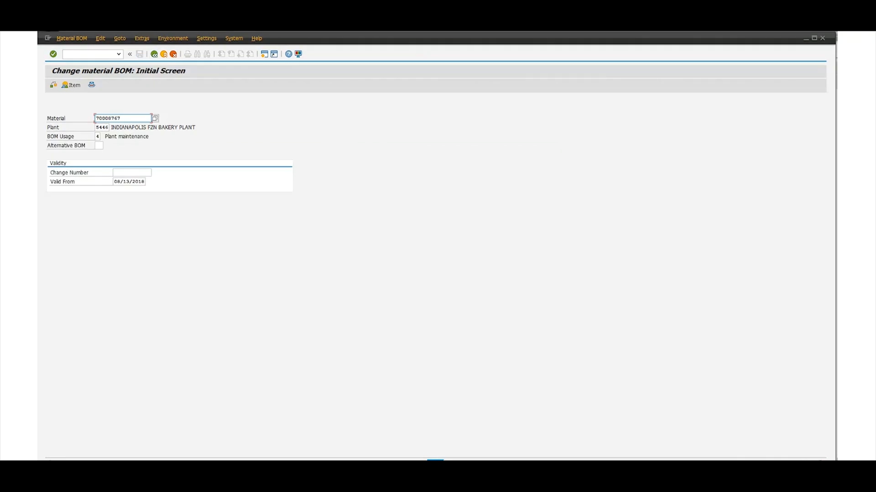
# Refresh the IH01 structure list and select the new 5446 BRADMAN LAKE VFD PARAMETERS document under 70008767
pyautogui.click(809, 39)
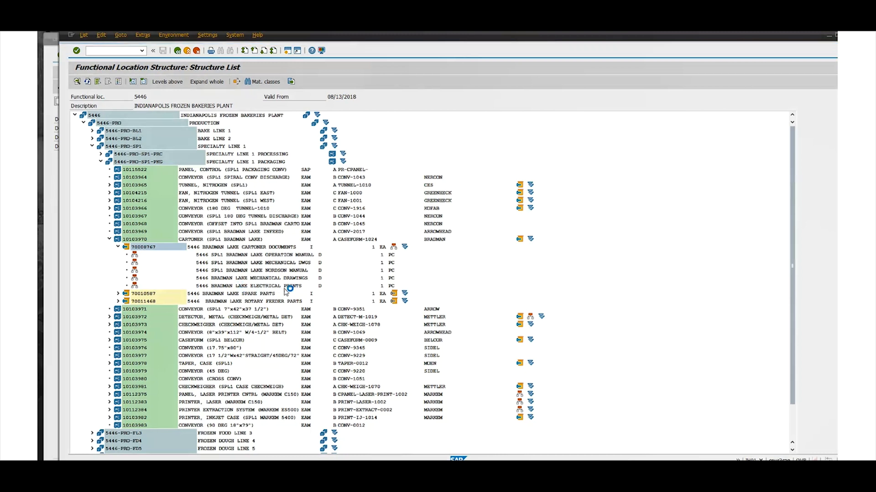
pyautogui.press('F5')
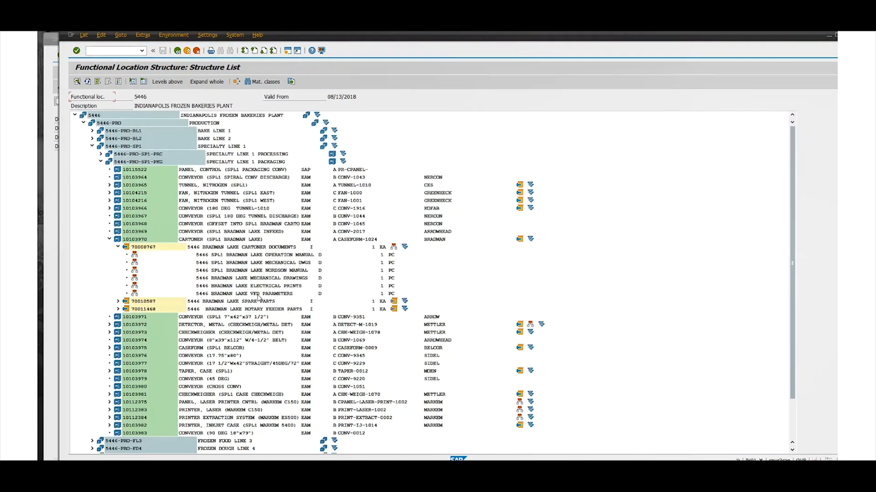
pyautogui.click(259, 295)
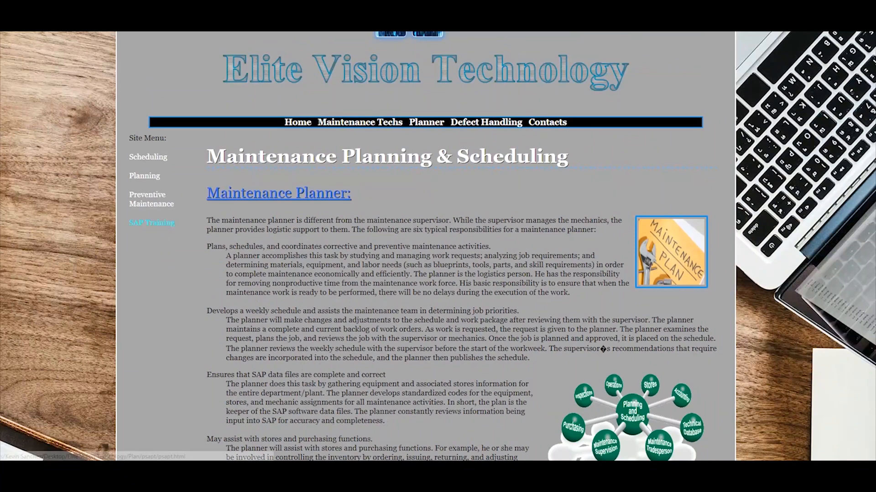
# Go to the Elite Vision Technology Maintenance SAP Training page
pyautogui.click(152, 223)
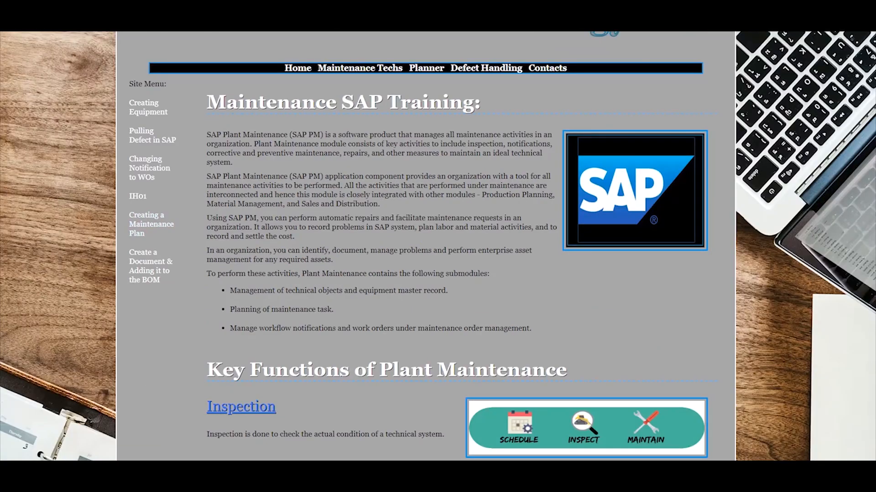
# Go to the planner SAP training page with the belt and sprocket inspection checklists
pyautogui.click(151, 224)
pyautogui.scroll(-10, 438, 274)
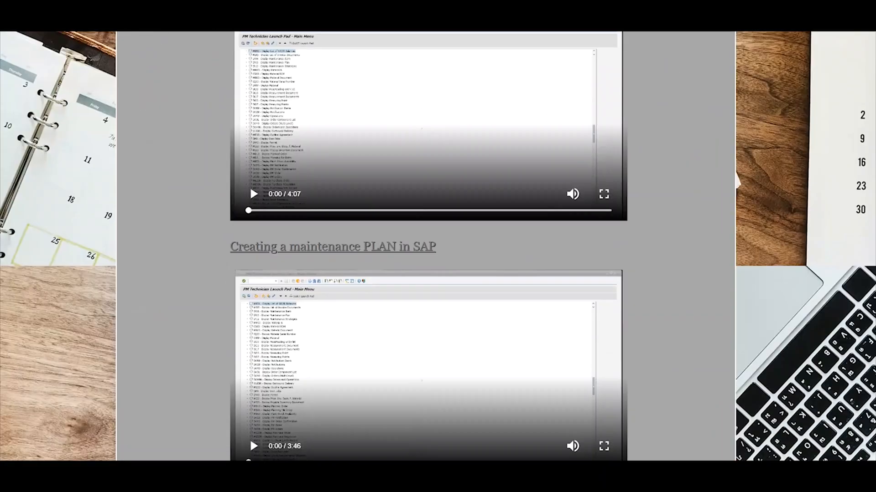
pyautogui.scroll(-3, 437, 274)
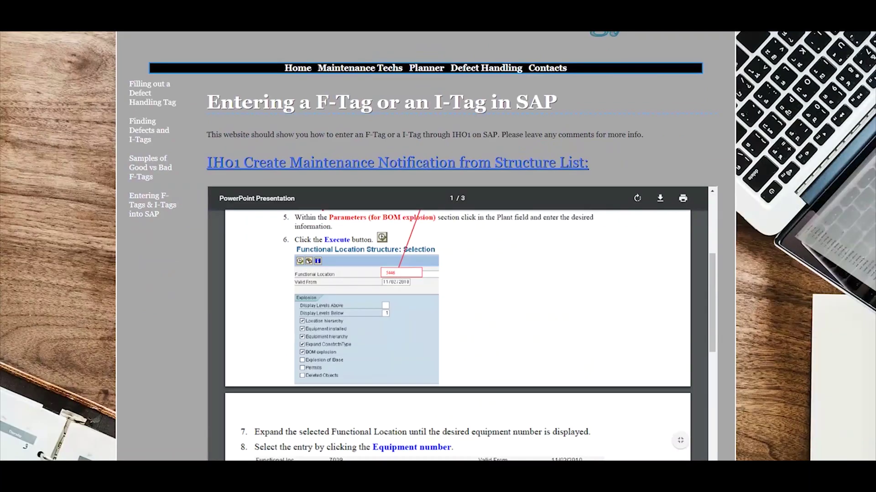
pyautogui.scroll(-10, 457, 321)
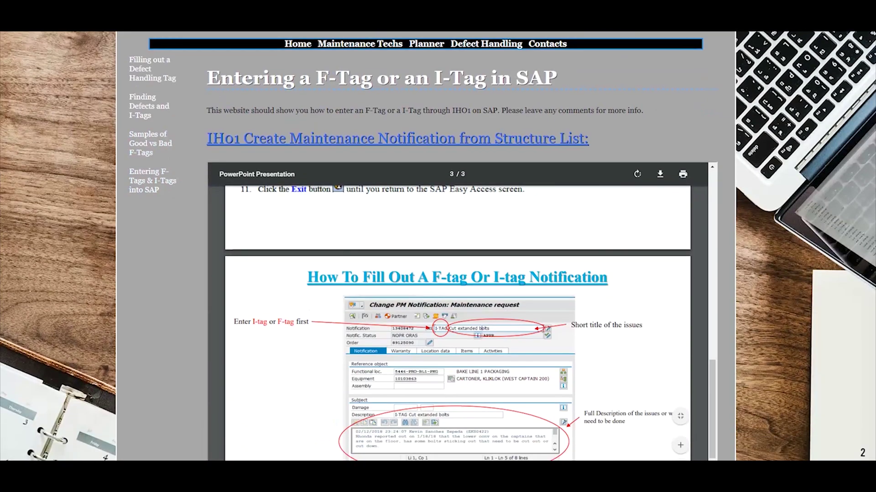
pyautogui.scroll(-10, 457, 274)
pyautogui.scroll(5, 457, 274)
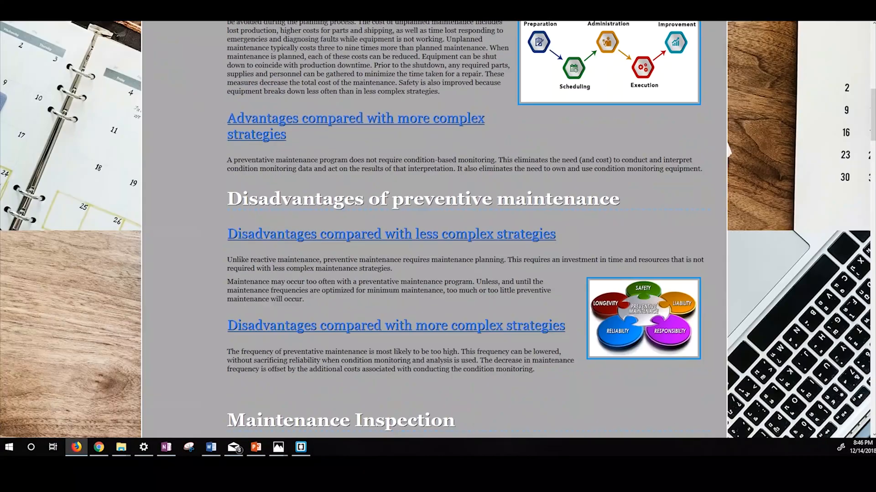
pyautogui.scroll(-15, 438, 246)
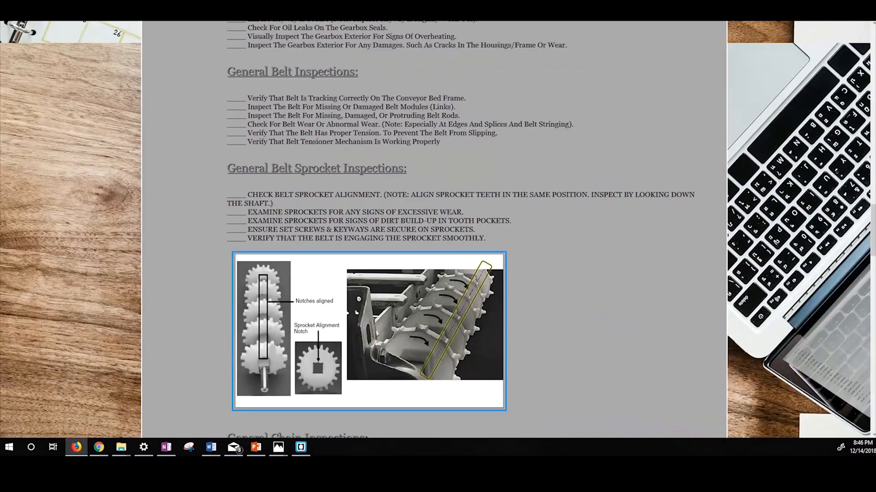